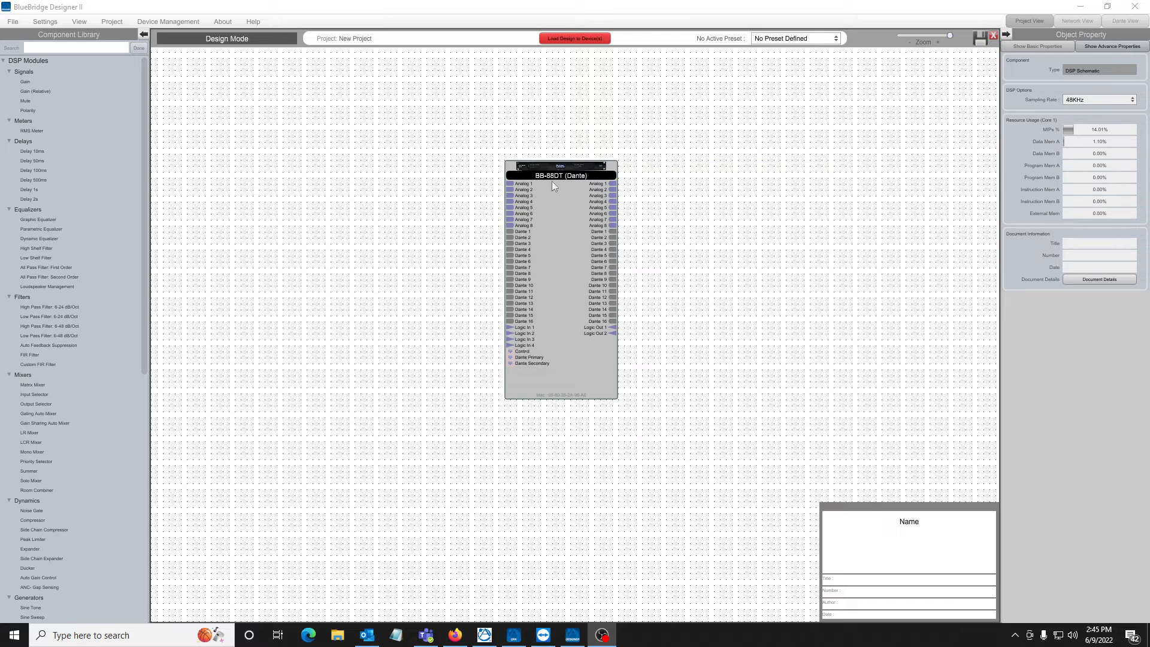
# In the BB-88DT processor's Input block, create a third-party control object named In1Vol for channel 1's digital trim.
pyautogui.doubleClick(559, 353)
pyautogui.doubleClick(225, 152)
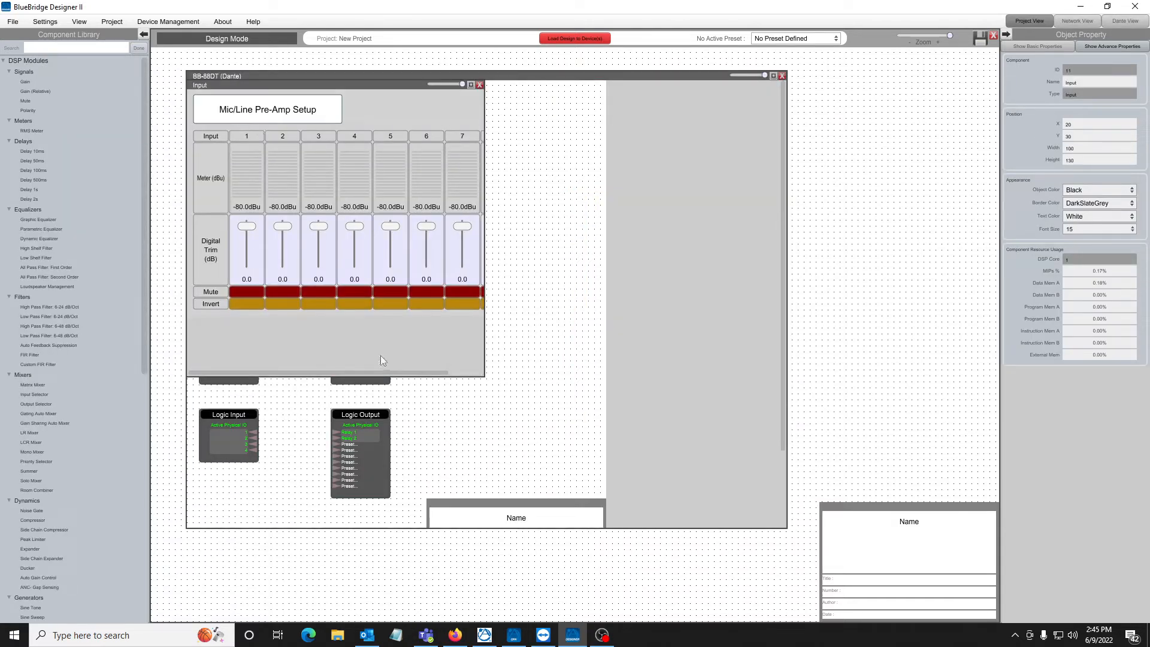
pyautogui.click(249, 261)
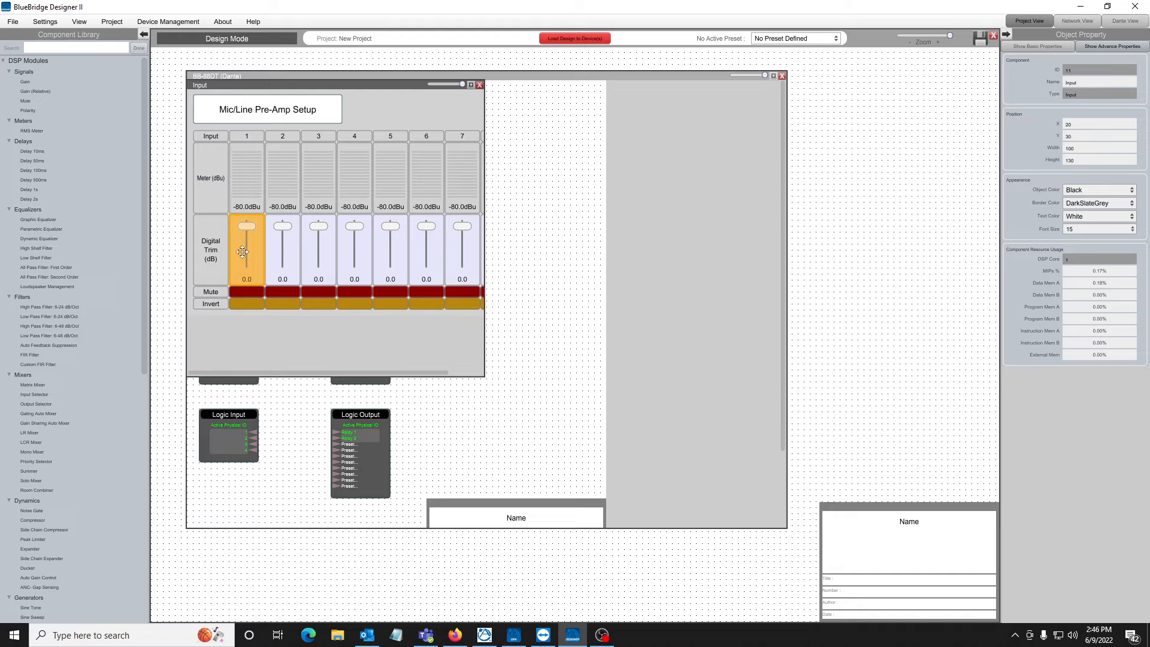
pyautogui.rightClick(247, 248)
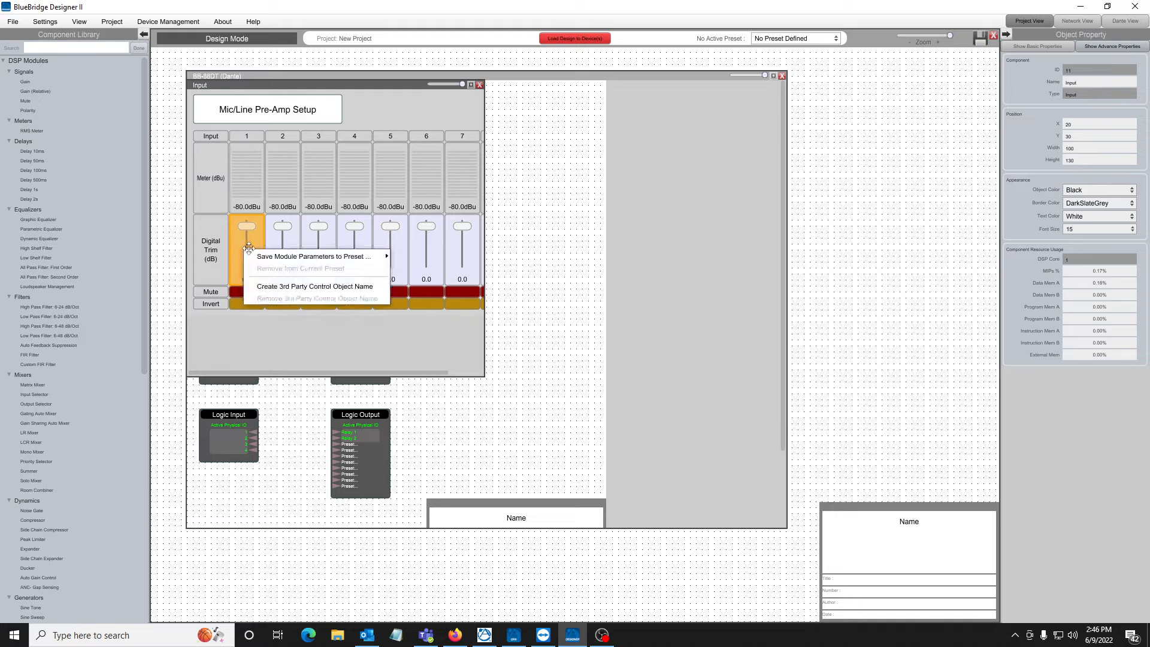
pyautogui.click(295, 287)
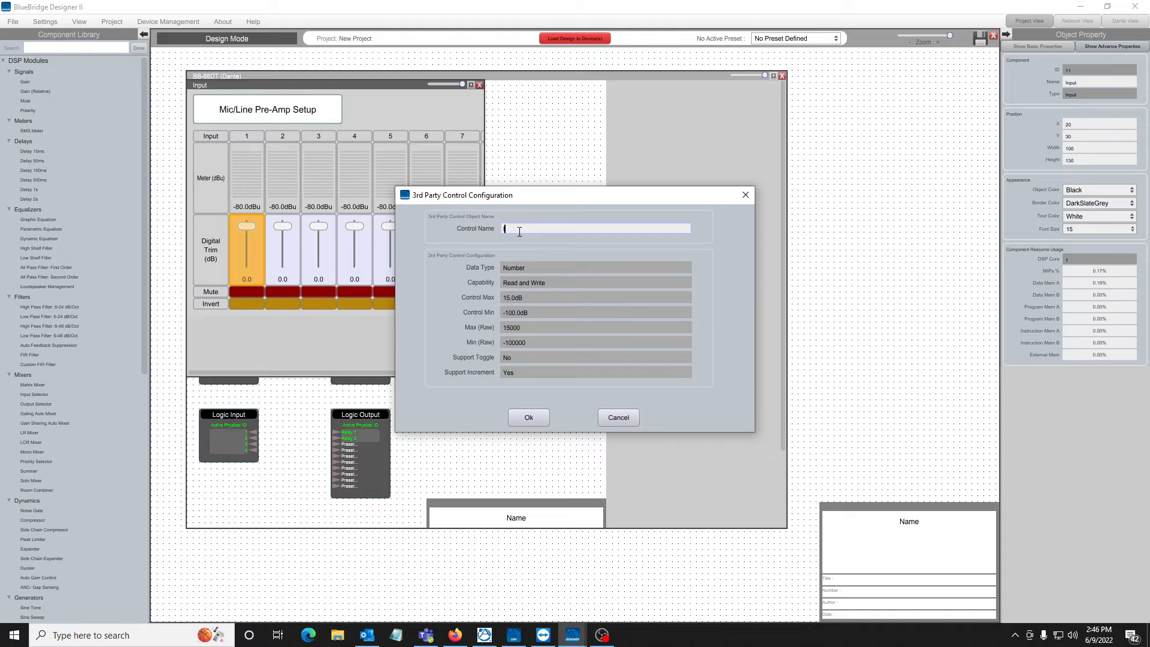
pyautogui.write('In1Vol')
pyautogui.click(533, 420)
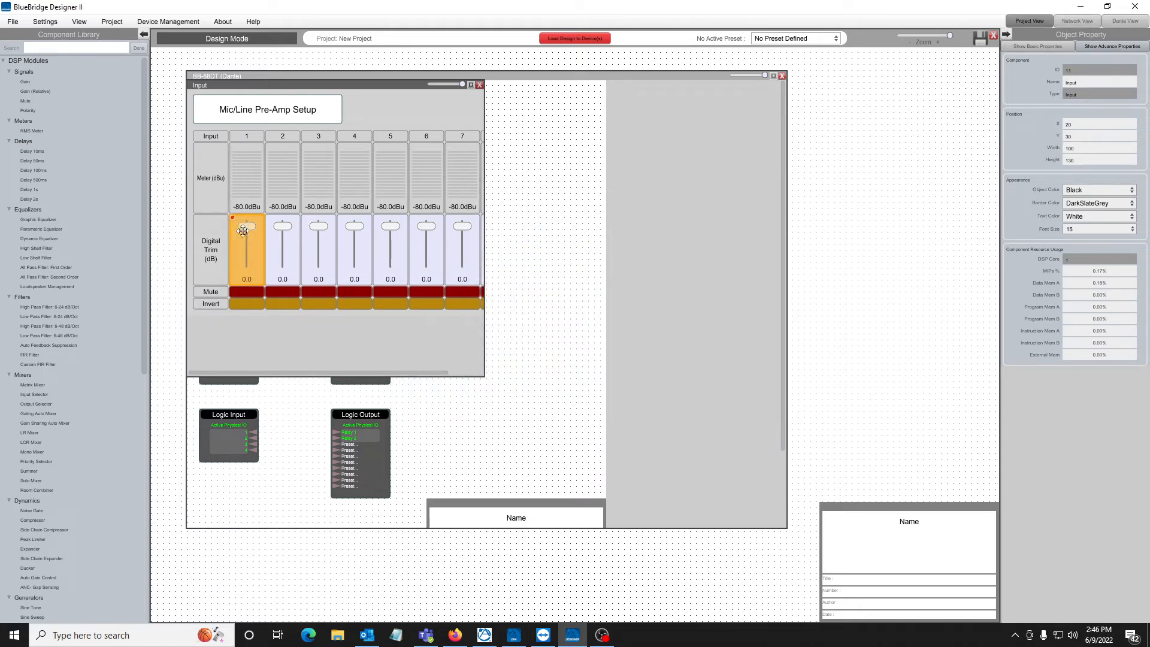
pyautogui.click(444, 418)
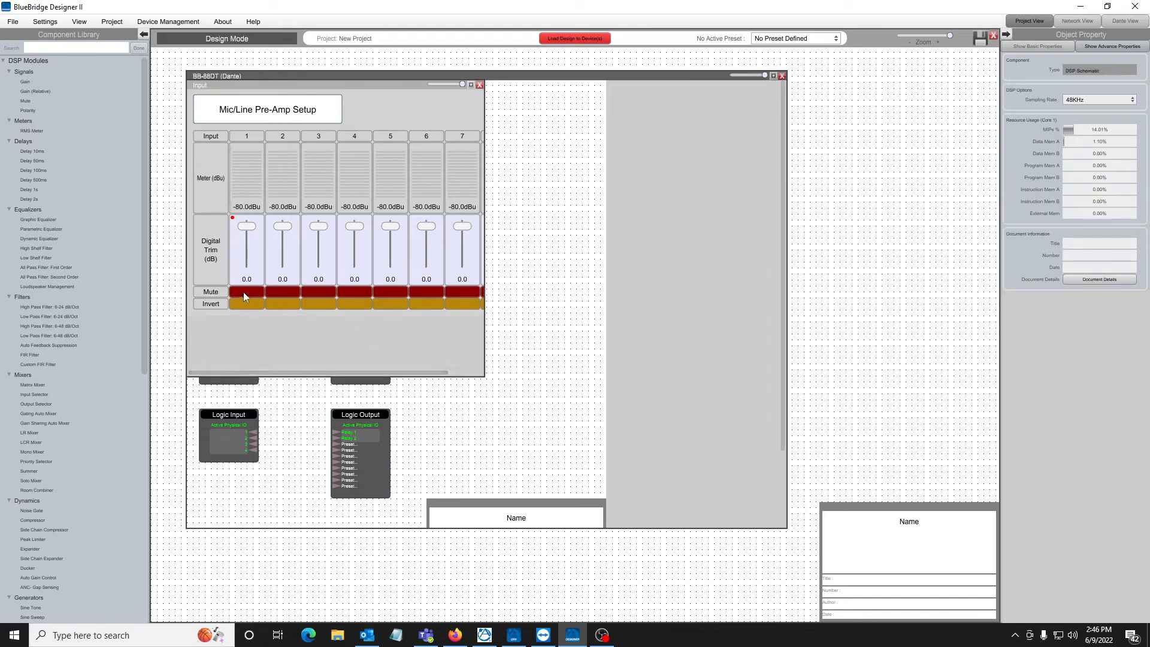
# Create a third-party control object named In1Mute for input channel 1's mute.
pyautogui.click(243, 291)
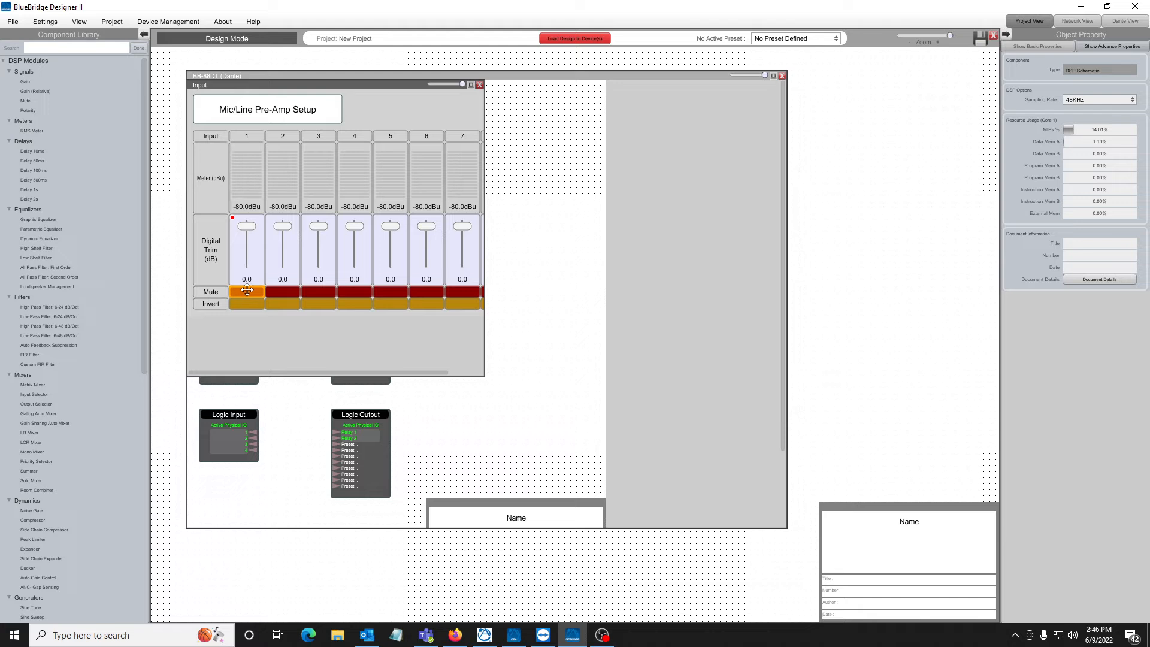
pyautogui.rightClick(247, 290)
pyautogui.click(289, 331)
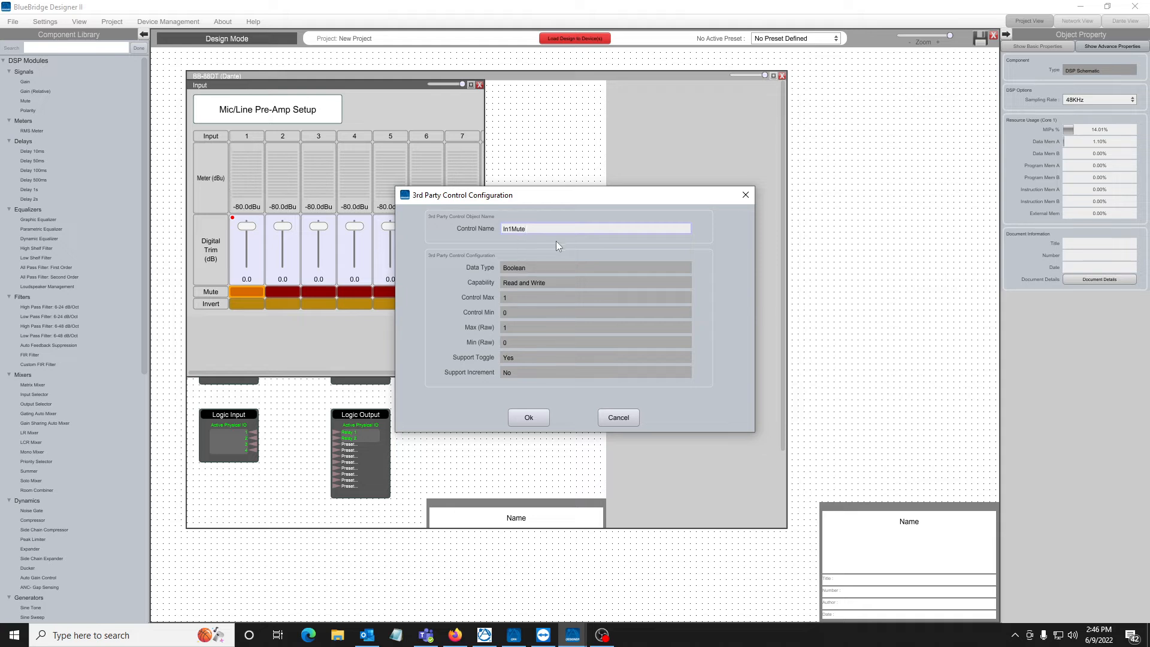
pyautogui.click(528, 417)
pyautogui.click(366, 486)
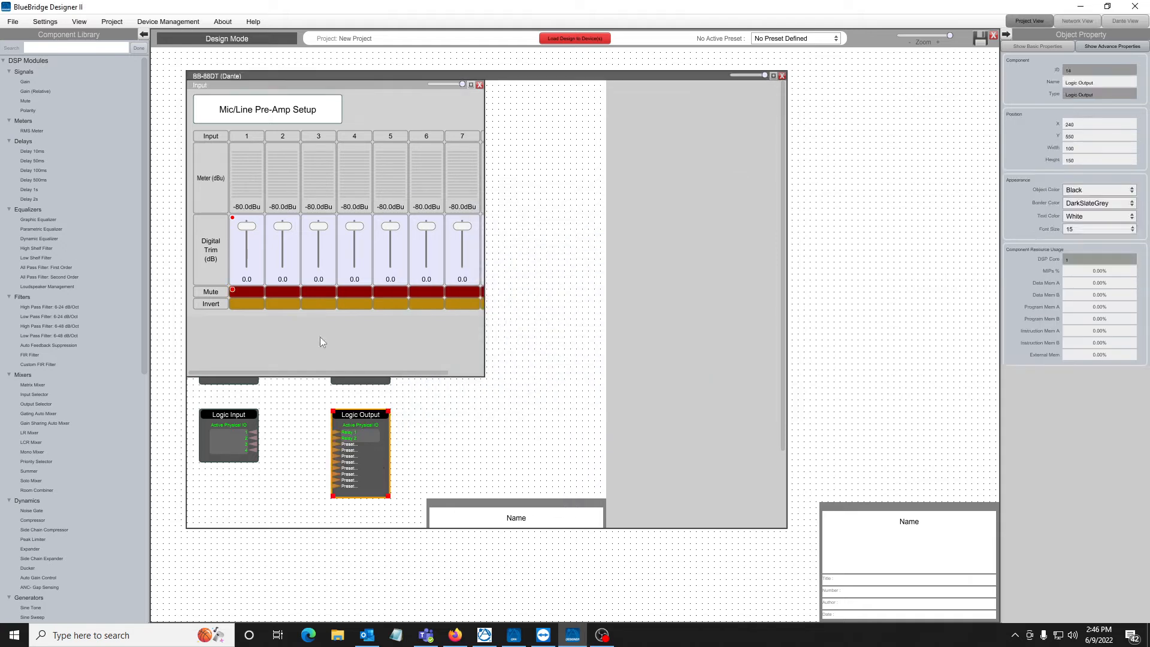
pyautogui.click(471, 406)
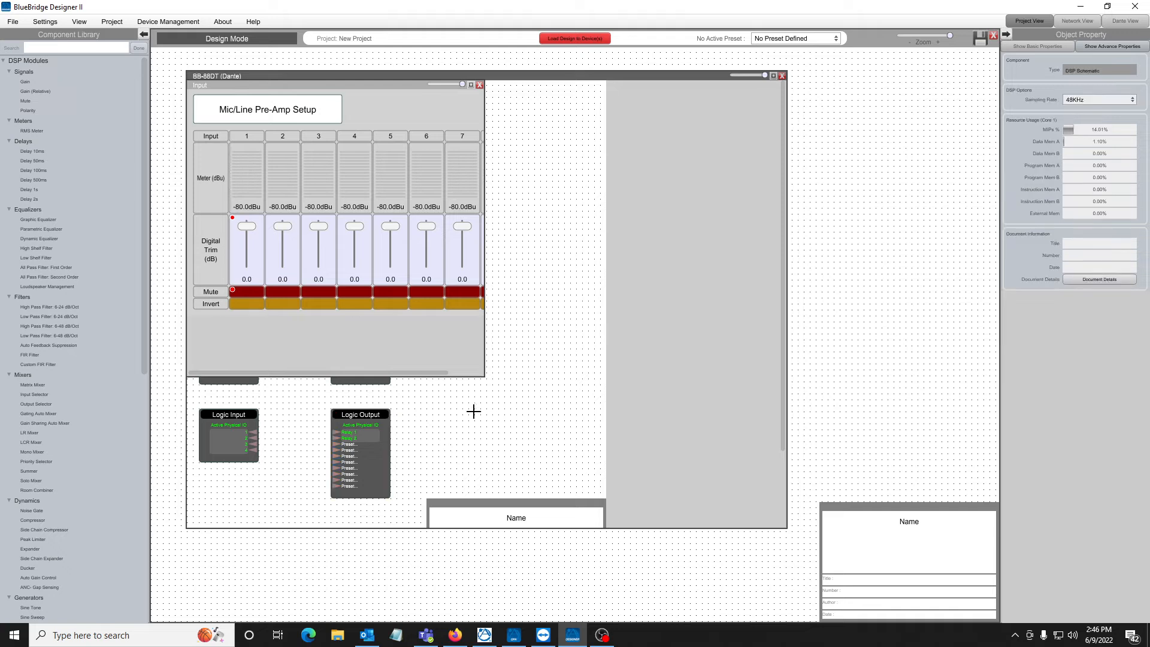
# Close the Input and BB-88DT windows and review the control names and ranges in the Device 3rd Party Control Manager.
pyautogui.click(480, 84)
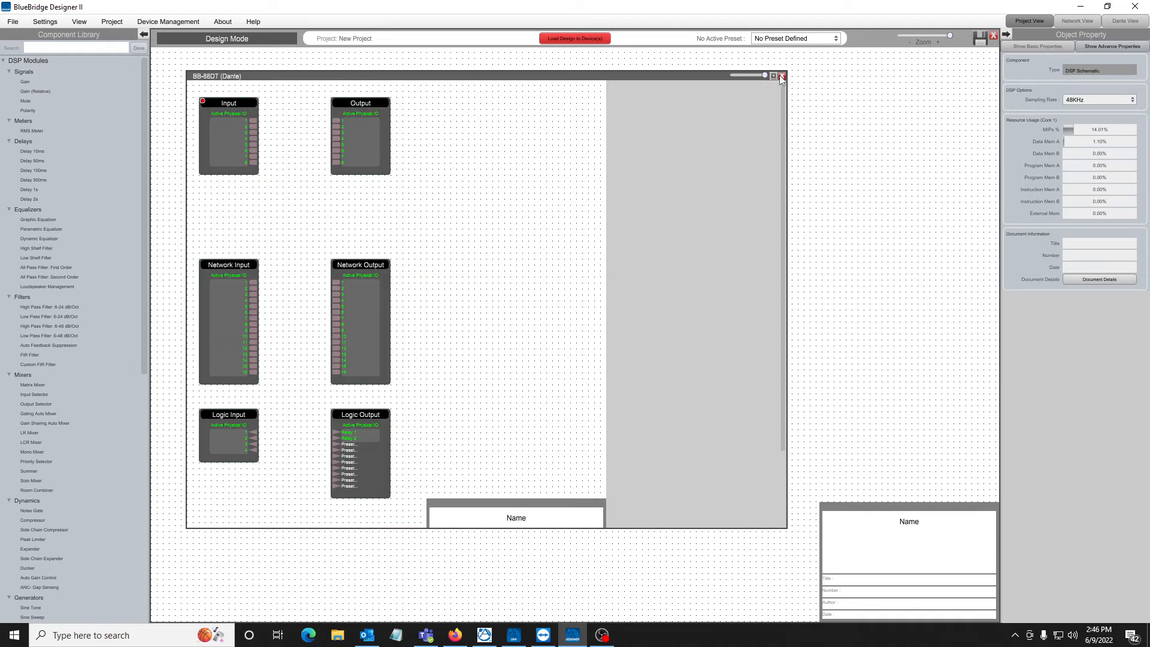
pyautogui.click(782, 76)
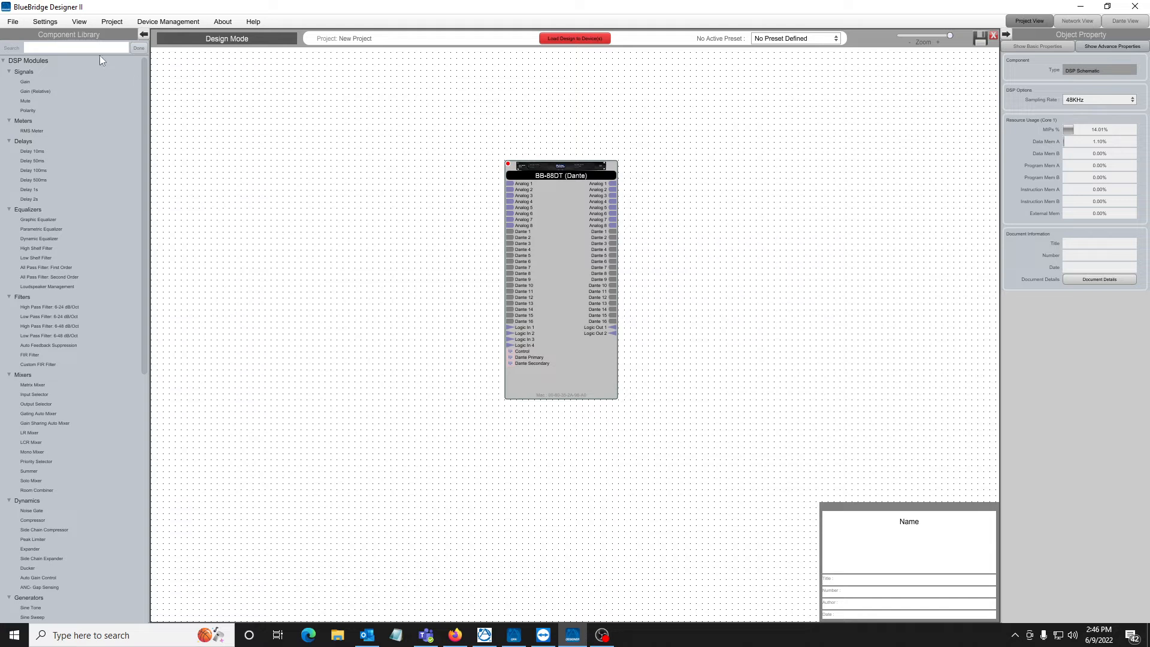
pyautogui.click(112, 21)
pyautogui.click(121, 81)
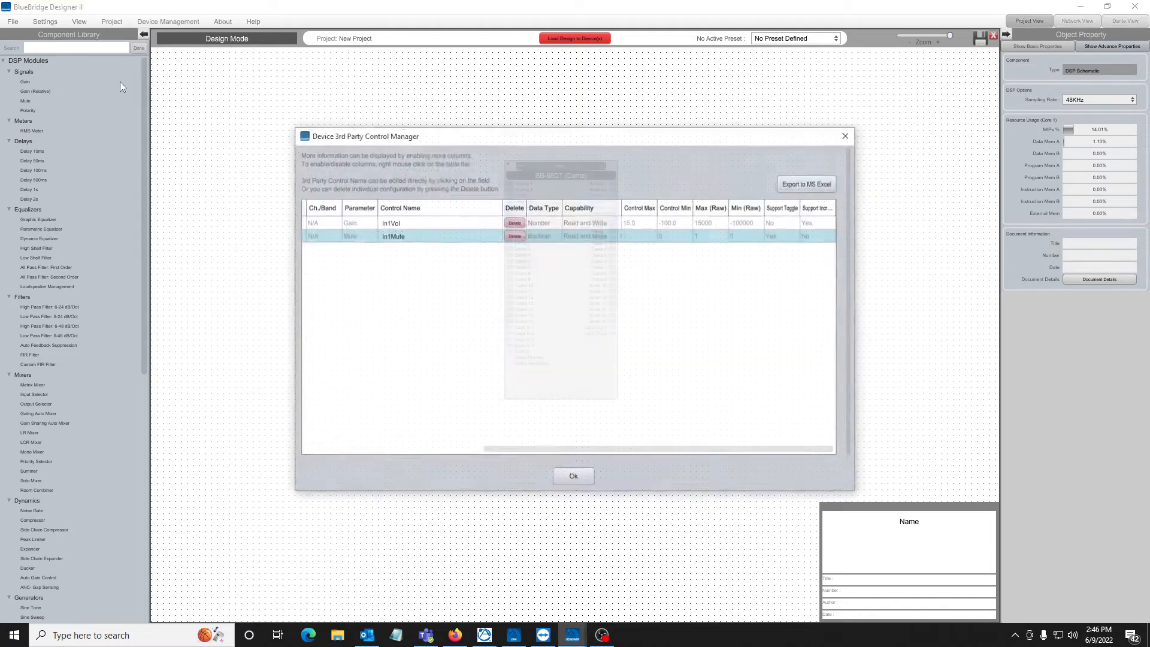
pyautogui.click(390, 222)
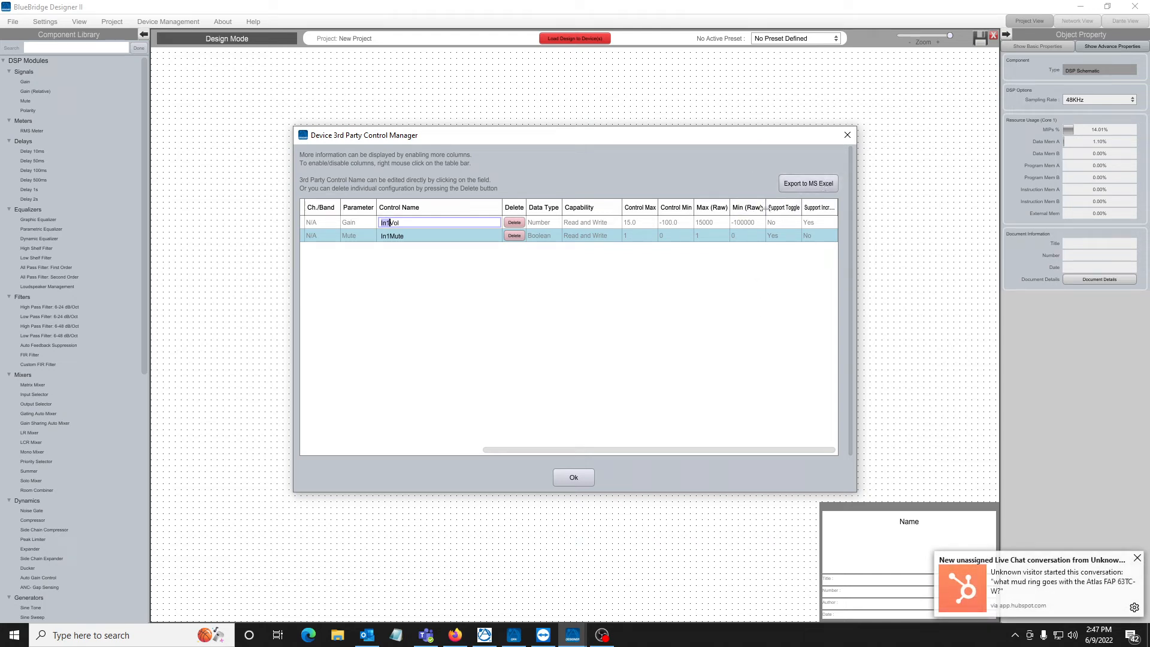
pyautogui.click(563, 477)
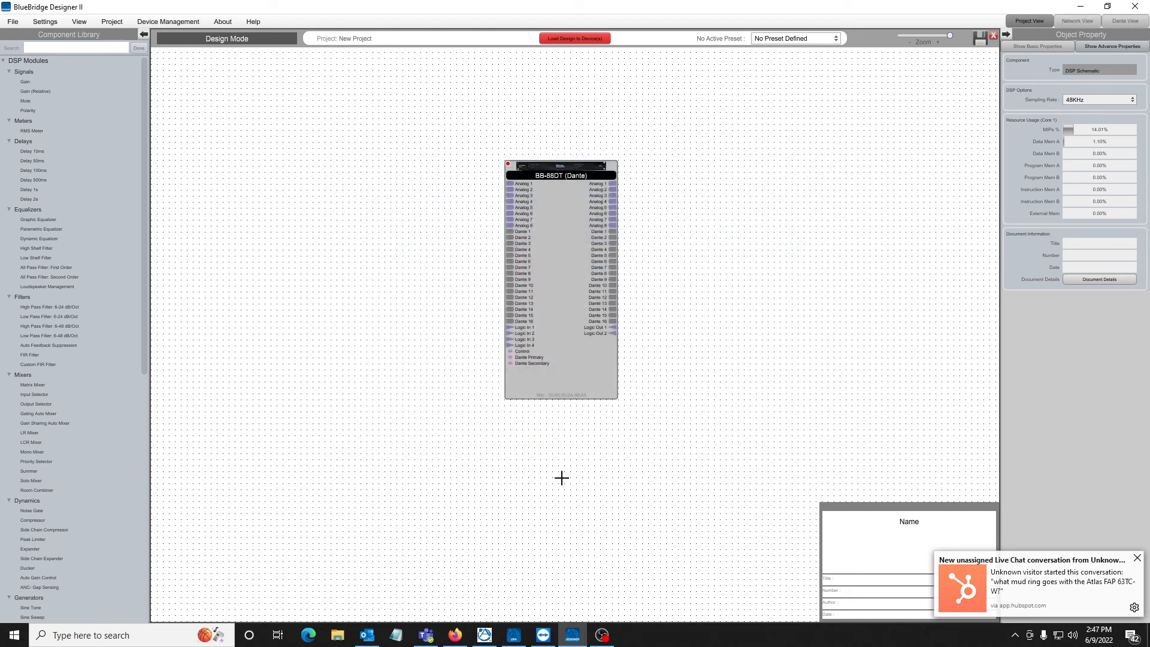
pyautogui.click(396, 431)
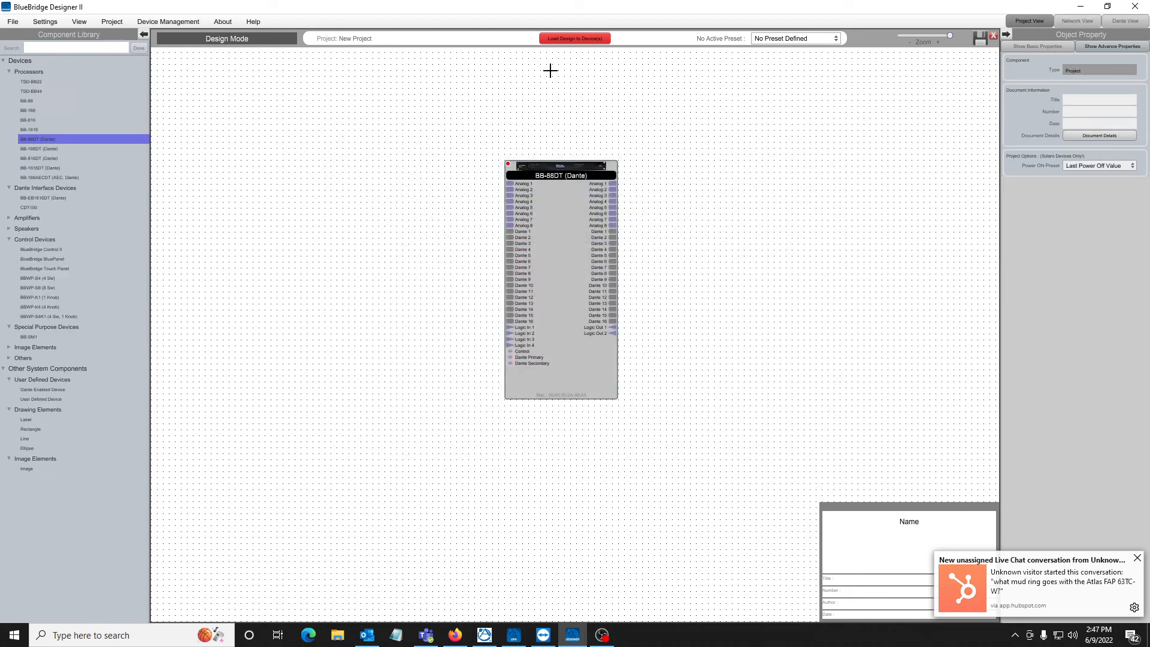
# Load the design to the BB-88DT without saving the project, enabling Load to device and leaving Dante configuration skipped.
pyautogui.click(570, 39)
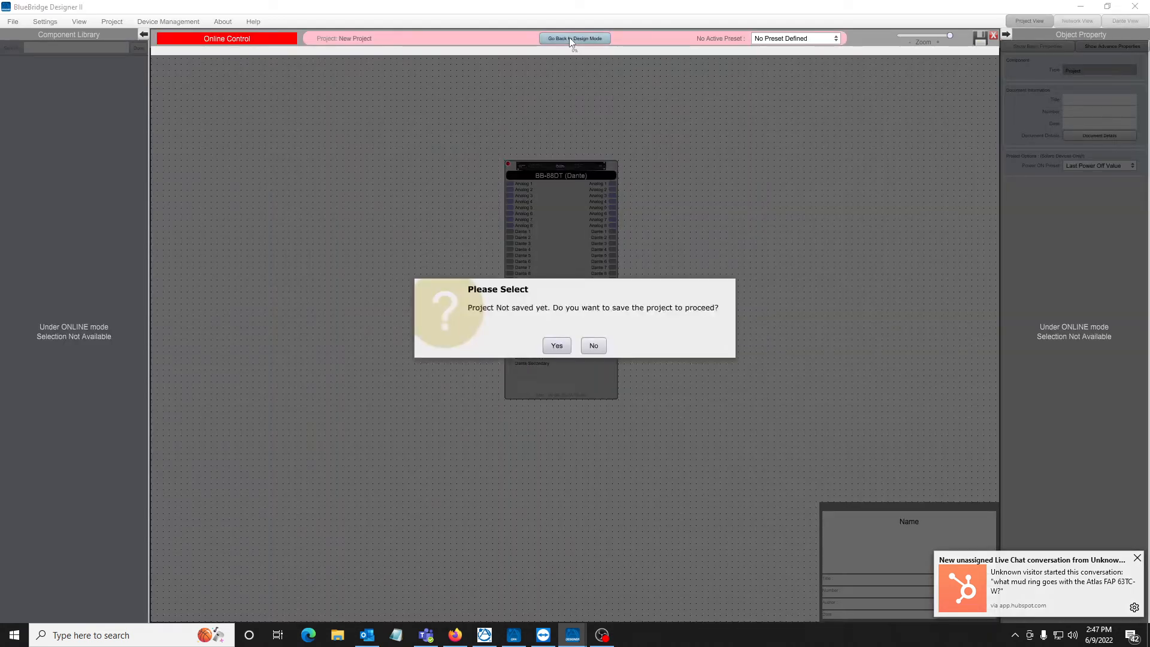
pyautogui.click(558, 349)
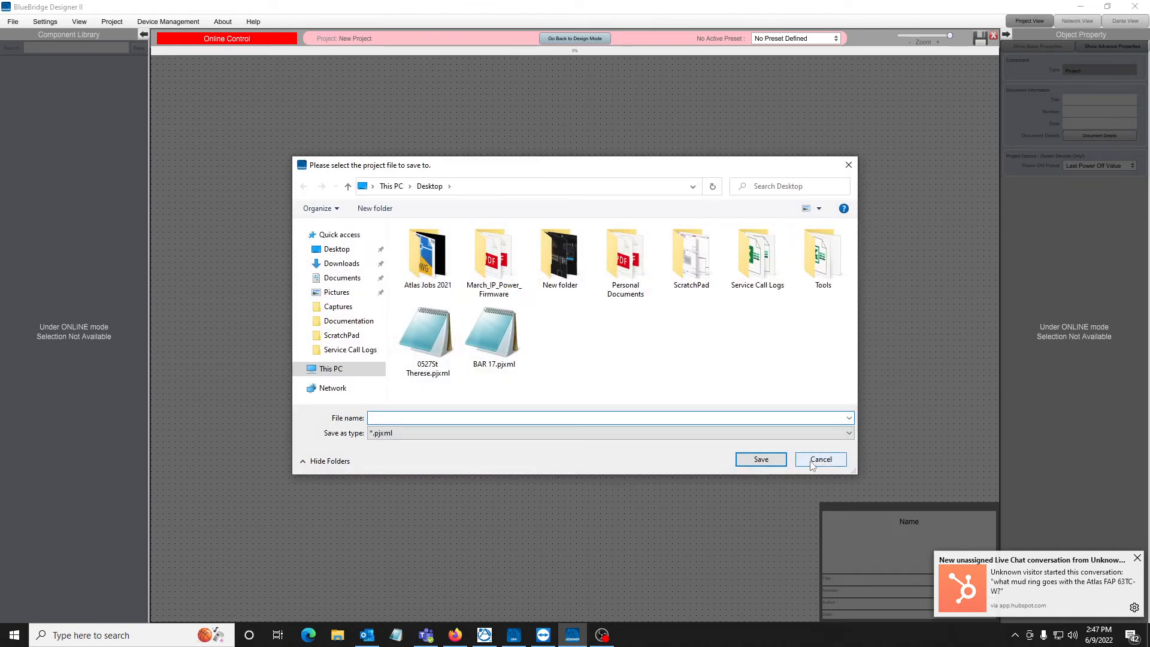
pyautogui.click(813, 460)
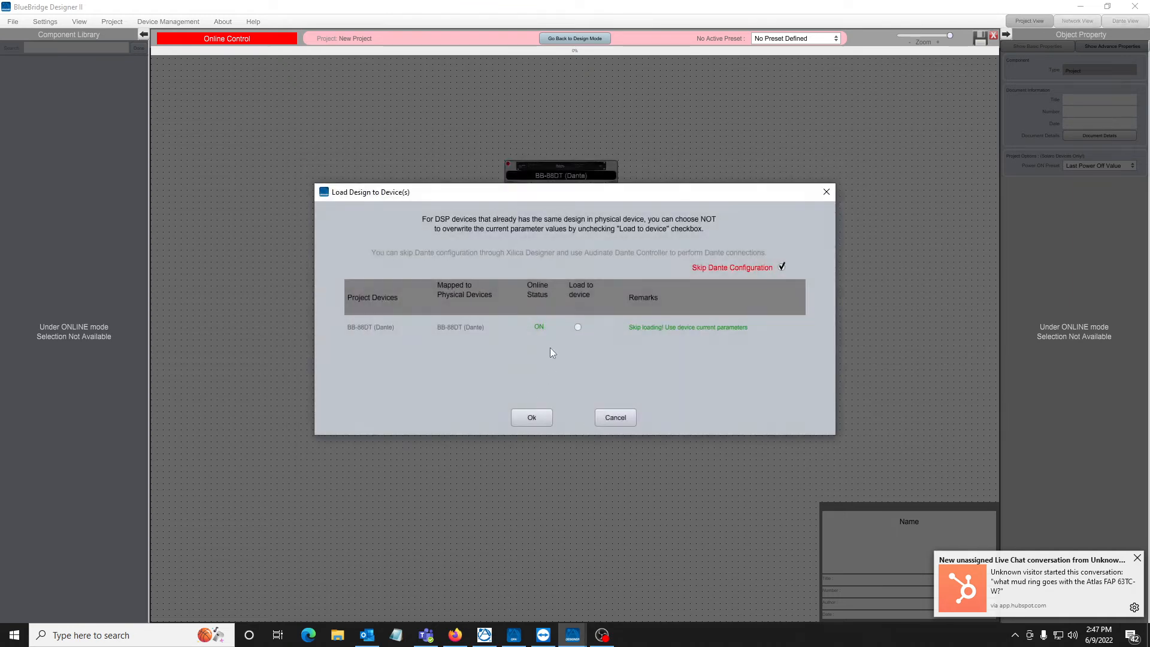
pyautogui.click(577, 328)
pyautogui.click(532, 417)
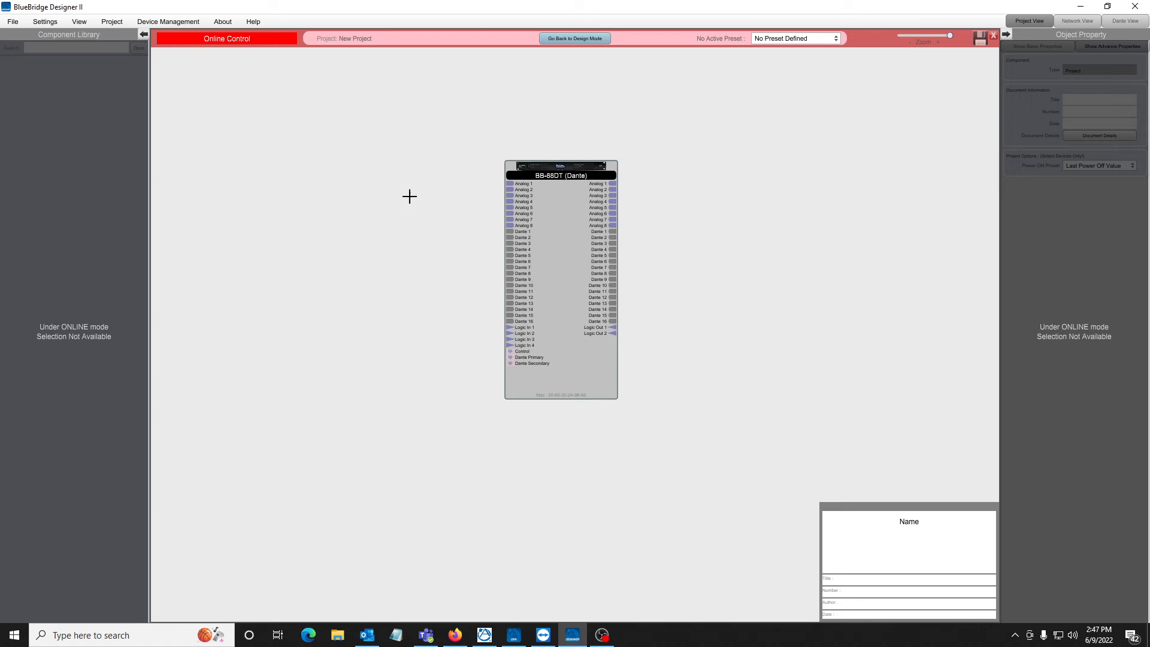
# Display the native control string for input channel 1's digital trim and examine its read string, write string and value bytes.
pyautogui.doubleClick(561, 273)
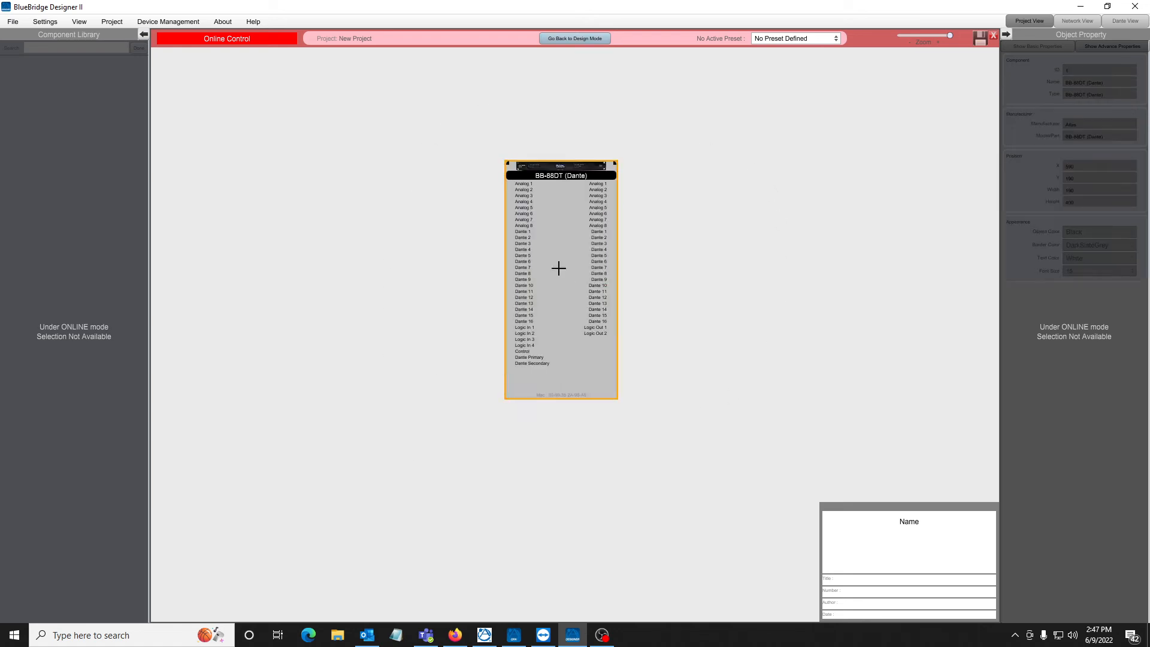
pyautogui.doubleClick(228, 157)
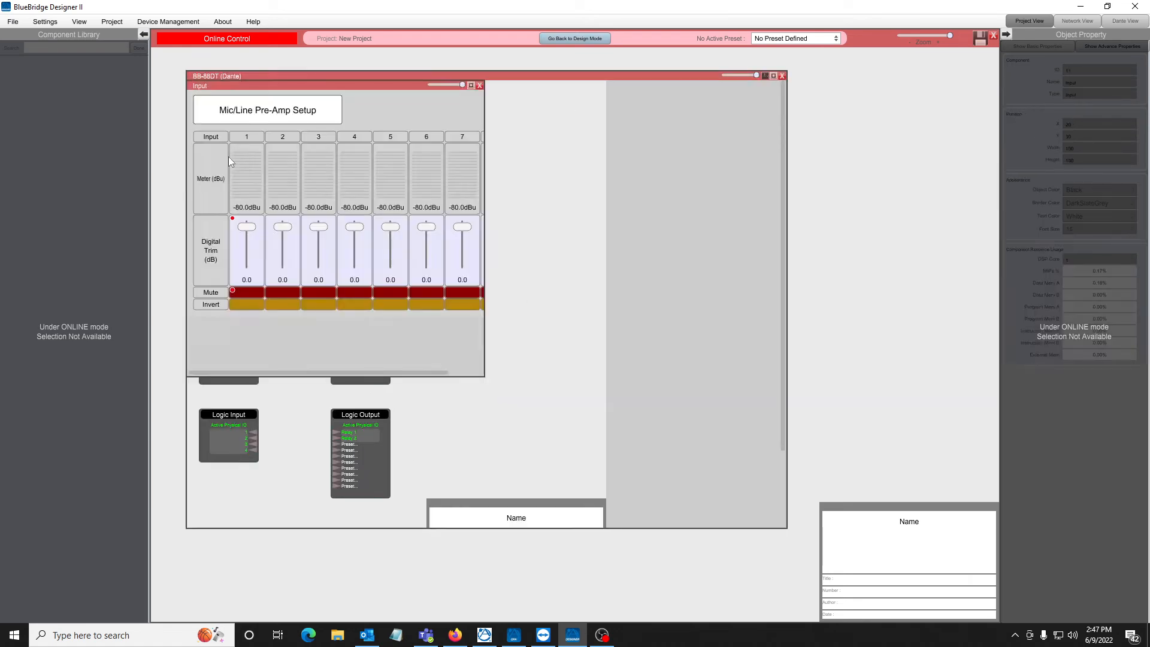
pyautogui.click(242, 266)
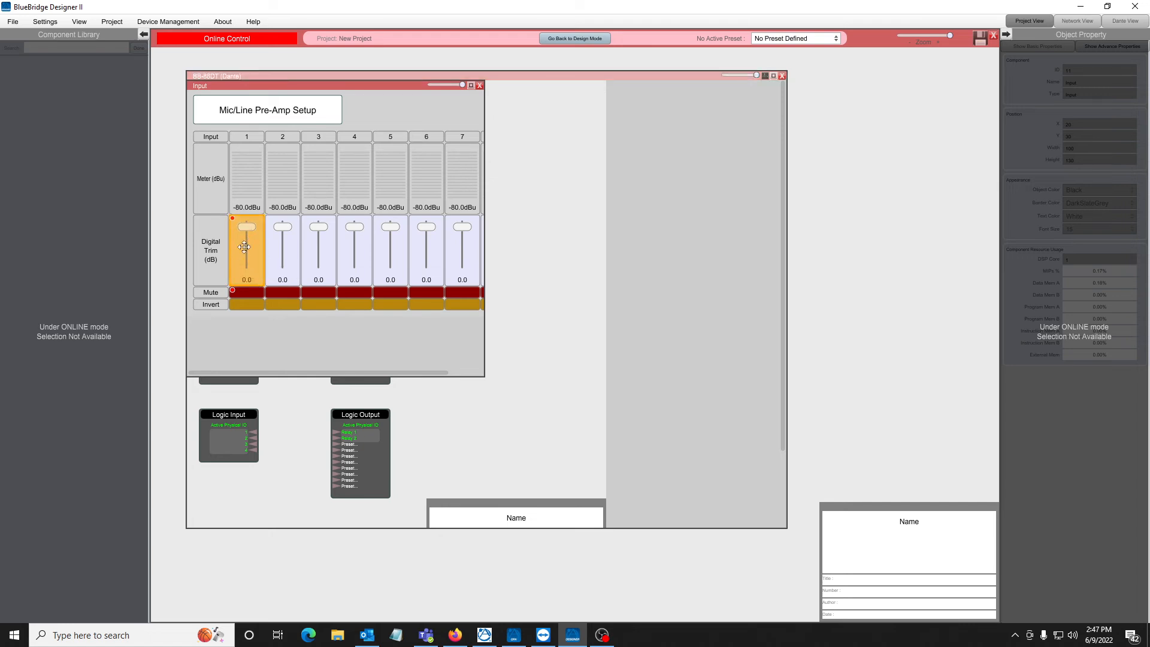
pyautogui.rightClick(246, 247)
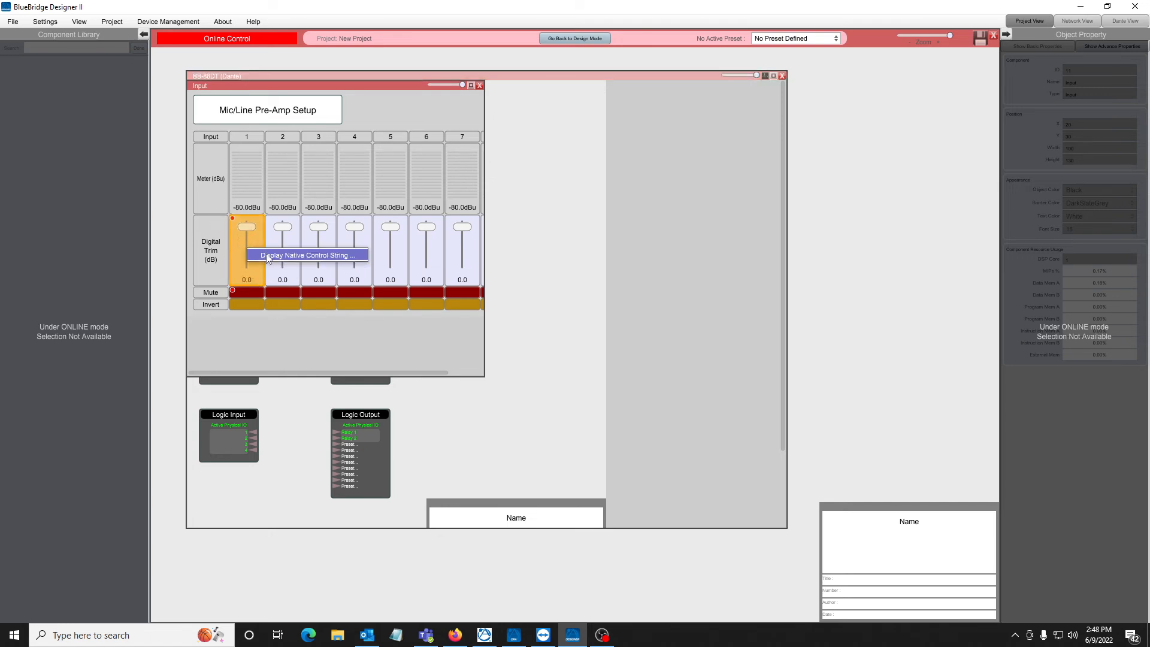
pyautogui.click(334, 254)
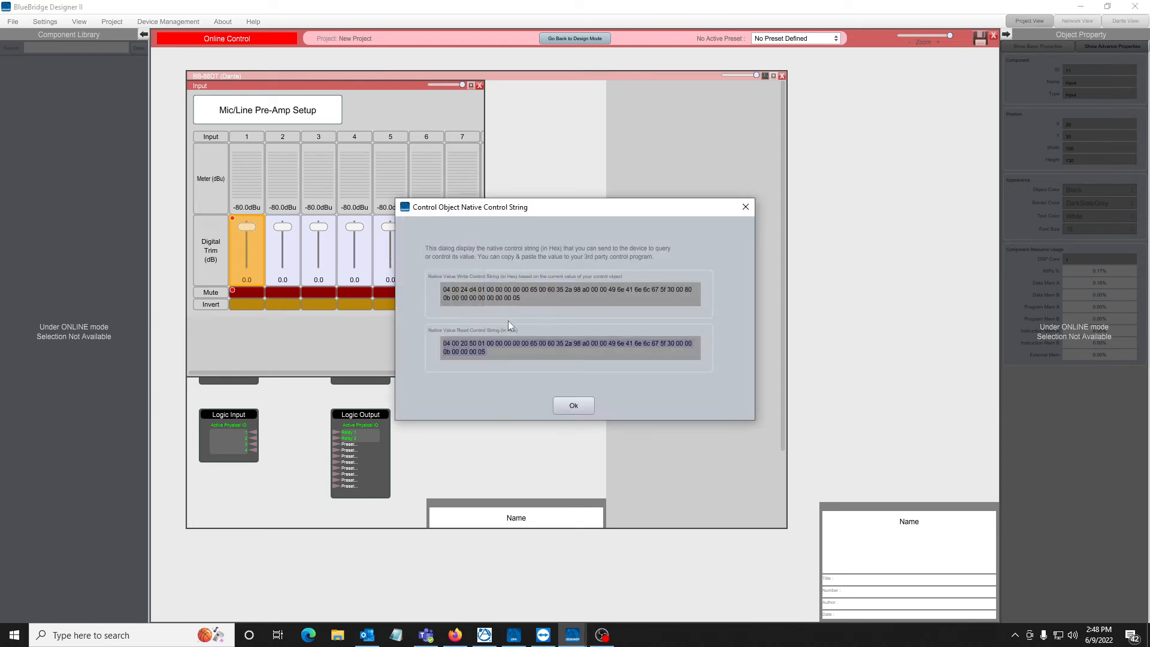
pyautogui.moveTo(489, 349); pyautogui.dragTo(442, 338)
pyautogui.moveTo(522, 299); pyautogui.dragTo(429, 289)
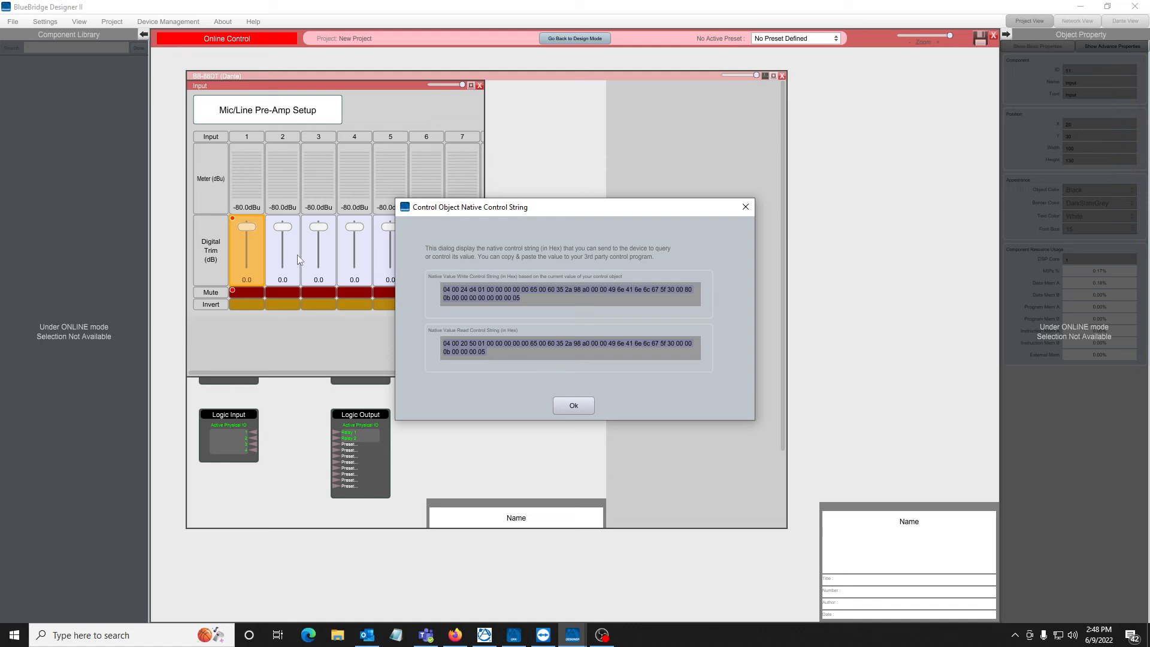
pyautogui.click(507, 297)
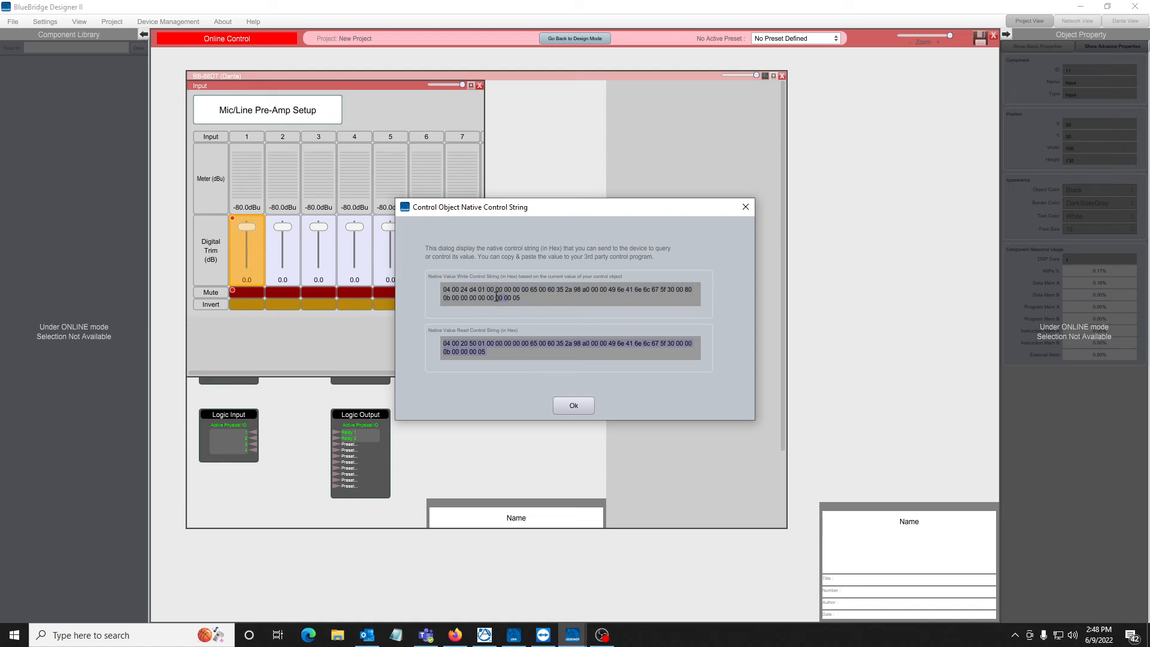
pyautogui.moveTo(496, 298); pyautogui.dragTo(513, 301)
pyautogui.click(573, 406)
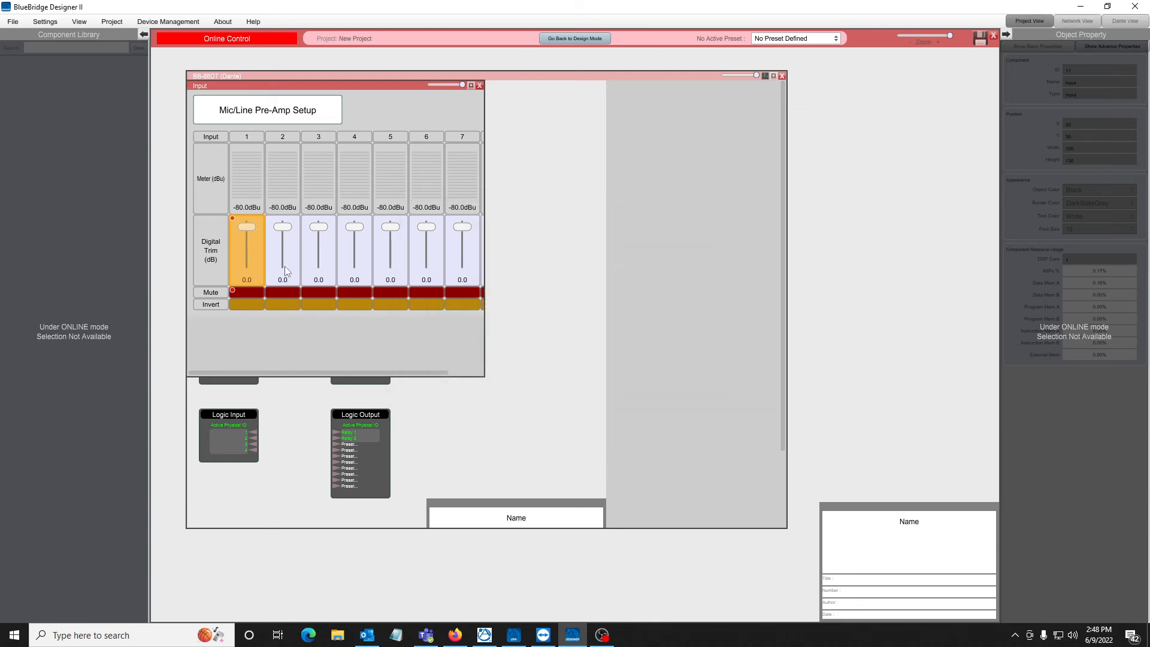
# Set input channel 1's digital trim to -10 dB.
pyautogui.click(244, 311)
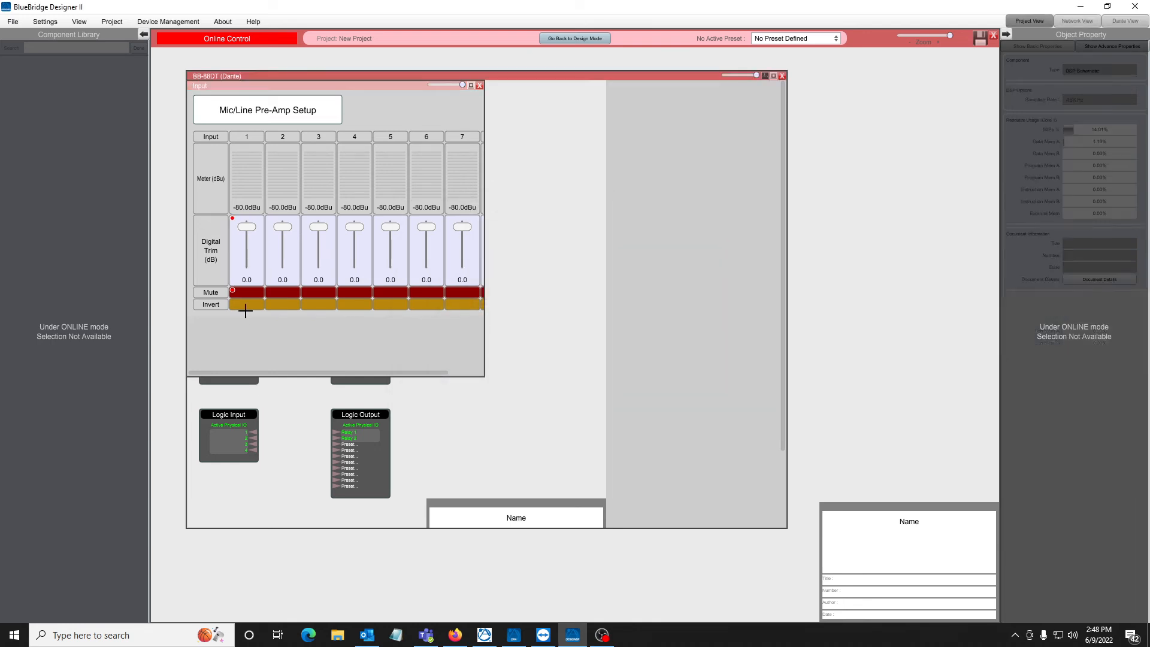
pyautogui.doubleClick(245, 279)
pyautogui.write('-10')
pyautogui.press('Return')
# Display channel 1's digital trim control string again and examine the value bytes at the end of the write string.
pyautogui.rightClick(239, 267)
pyautogui.click(264, 275)
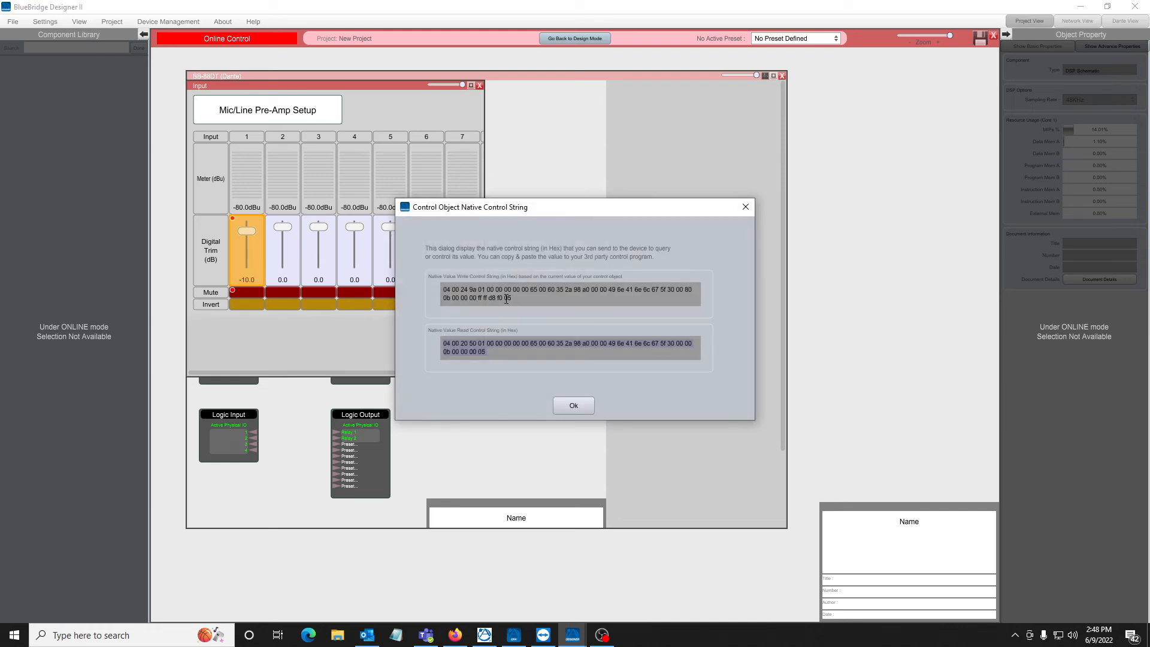
pyautogui.moveTo(506, 298); pyautogui.dragTo(478, 297)
pyautogui.click(570, 404)
# Display the native control string for input channel 1's mute and examine the write string and its value bytes.
pyautogui.click(243, 292)
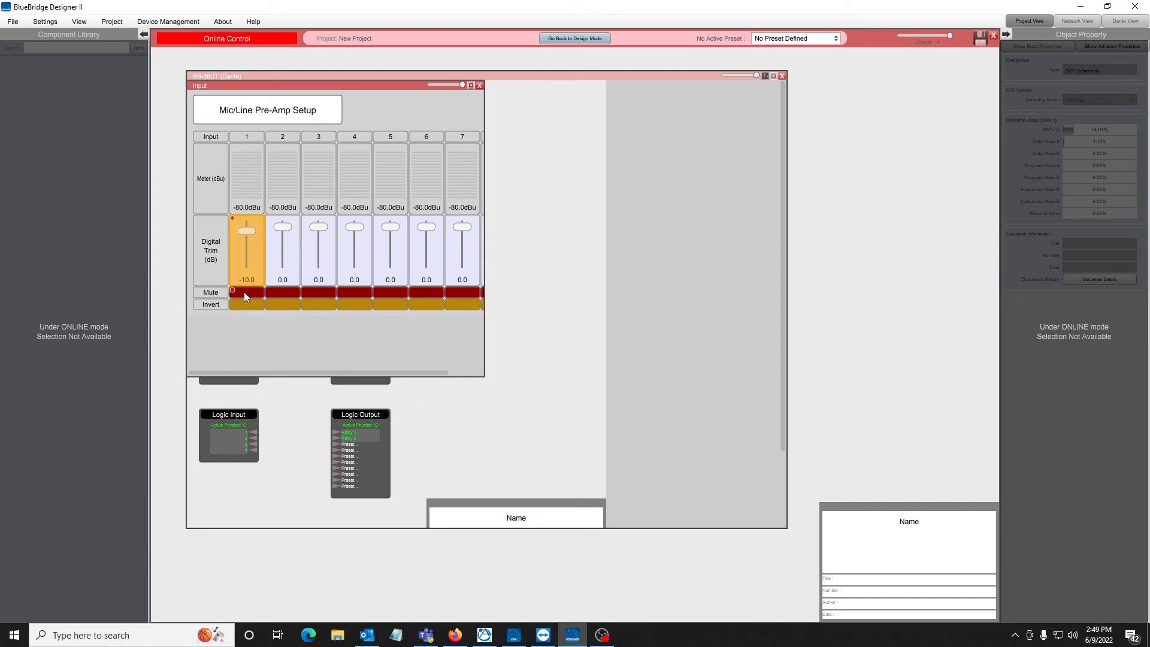
pyautogui.click(246, 294)
pyautogui.click(246, 293)
pyautogui.click(451, 443)
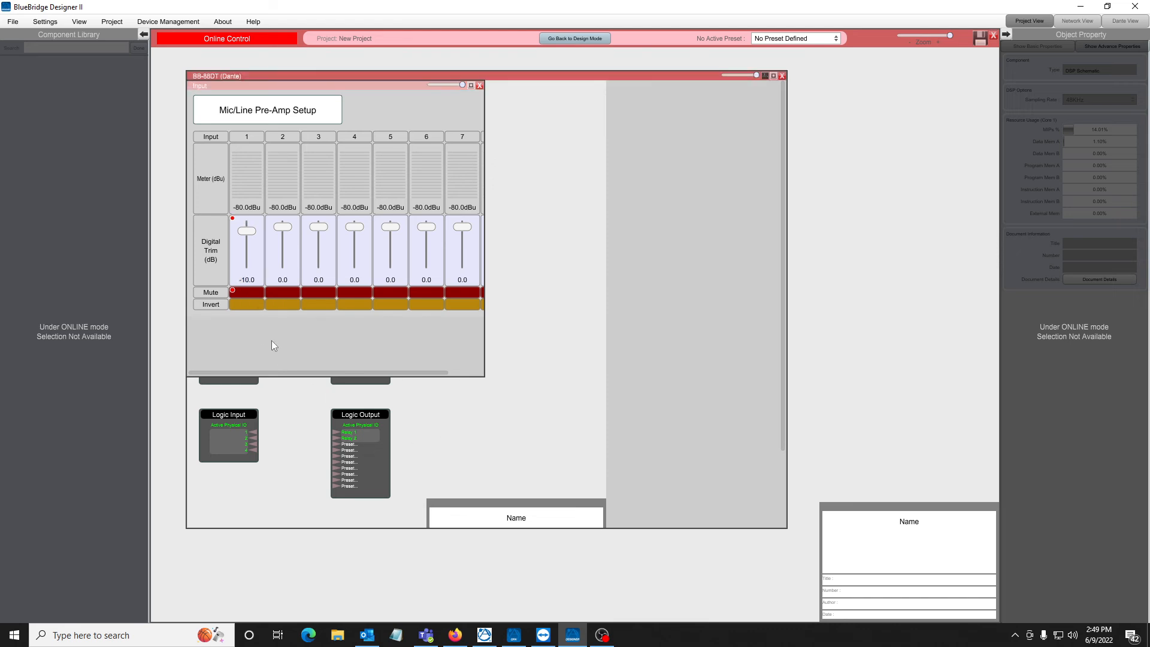
pyautogui.rightClick(246, 294)
pyautogui.click(274, 301)
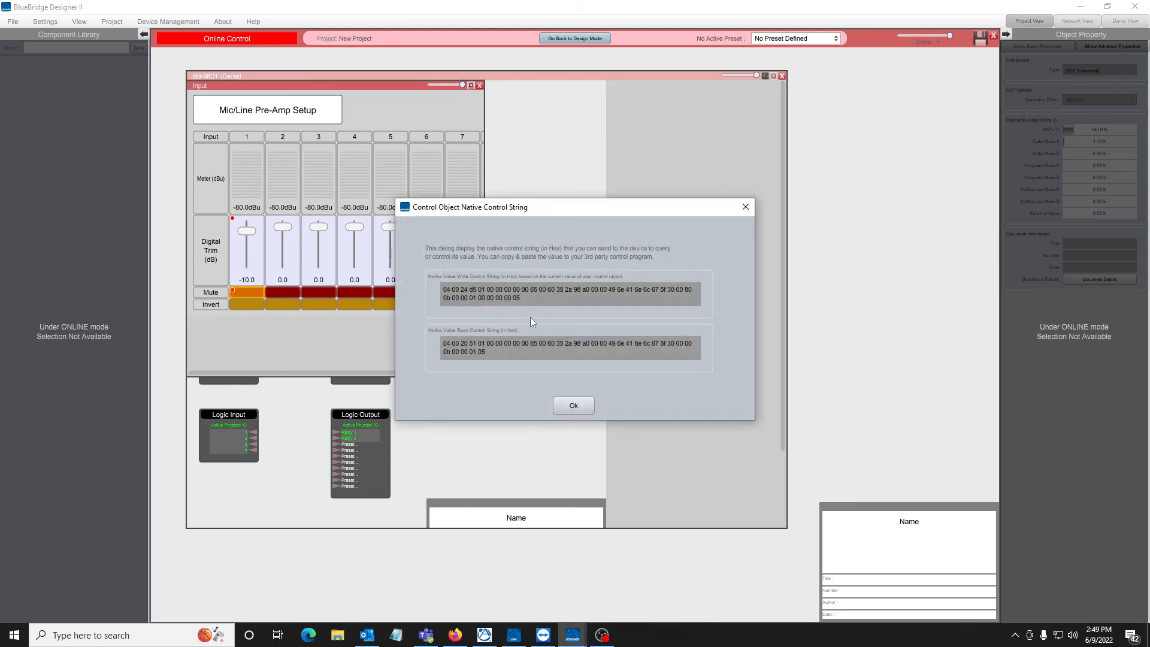
pyautogui.moveTo(521, 298); pyautogui.dragTo(412, 290)
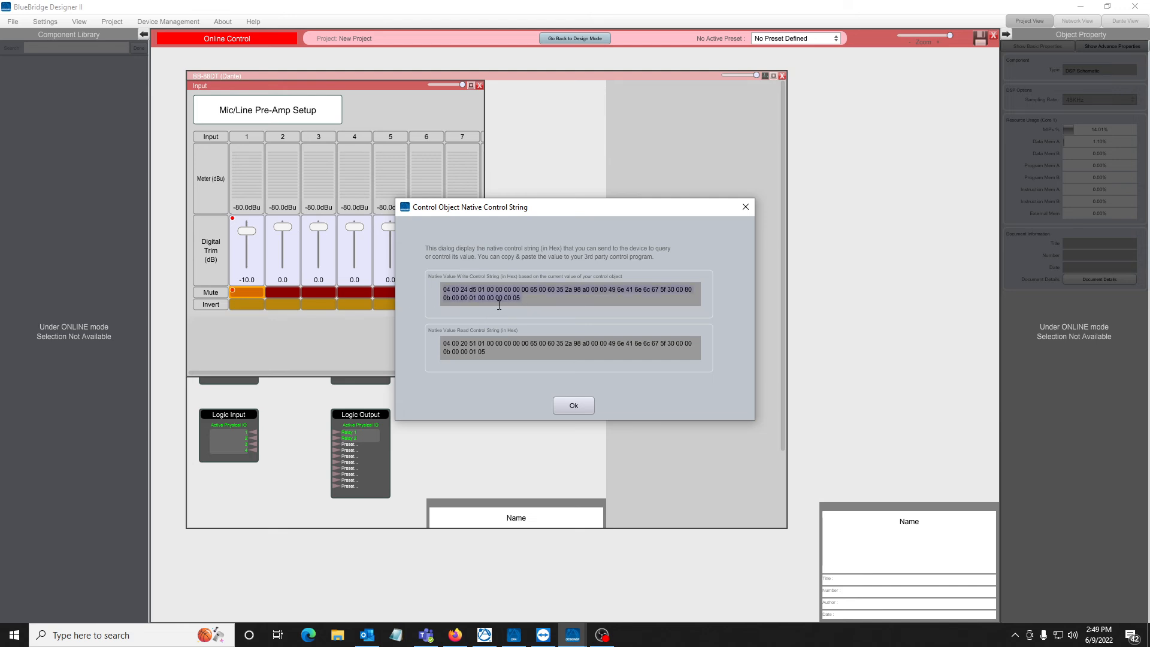
pyautogui.moveTo(512, 299); pyautogui.dragTo(480, 299)
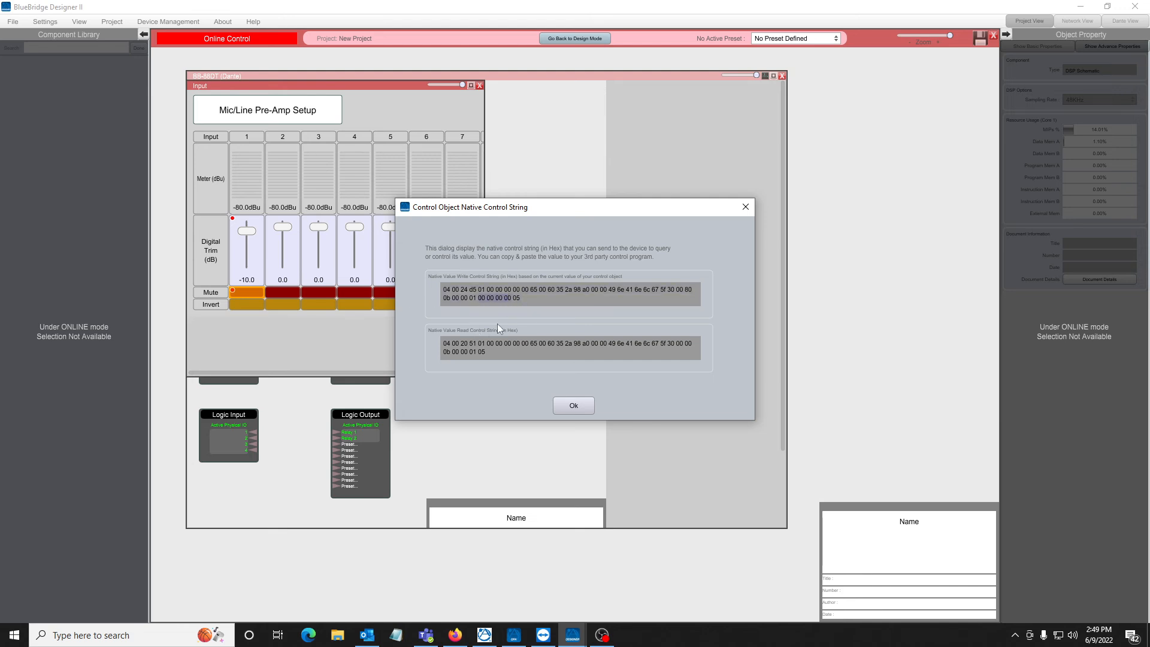
# Turn on input channel 1's mute and display its native control string again to examine the write string's value byte.
pyautogui.click(582, 409)
pyautogui.click(235, 458)
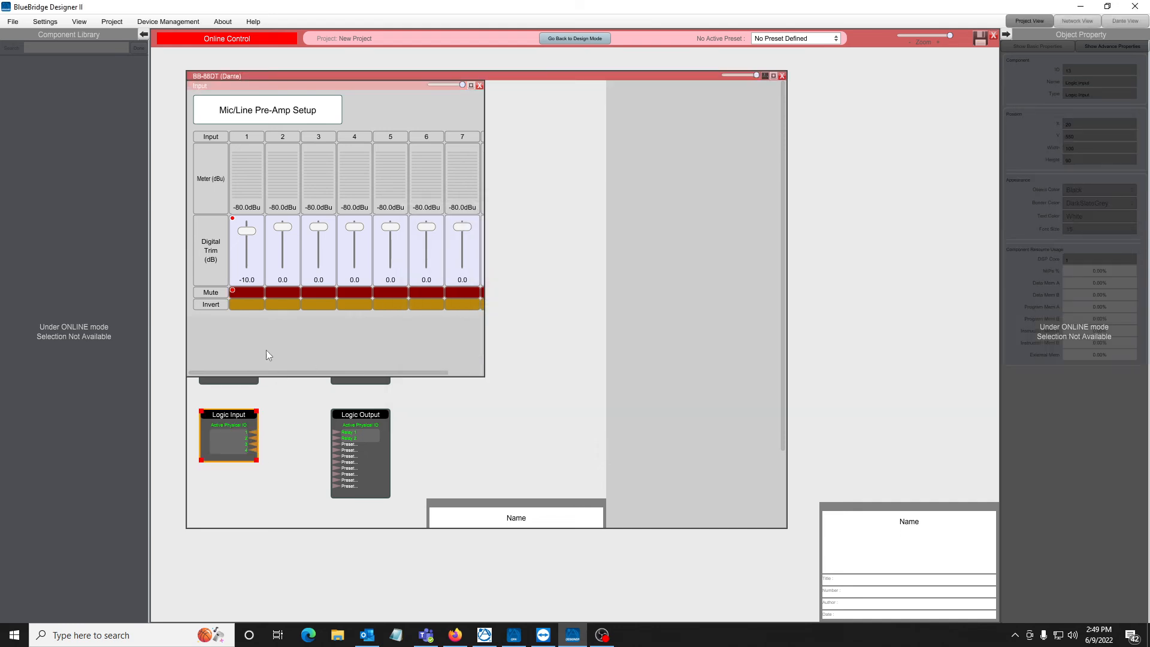
pyautogui.rightClick(247, 290)
pyautogui.click(252, 297)
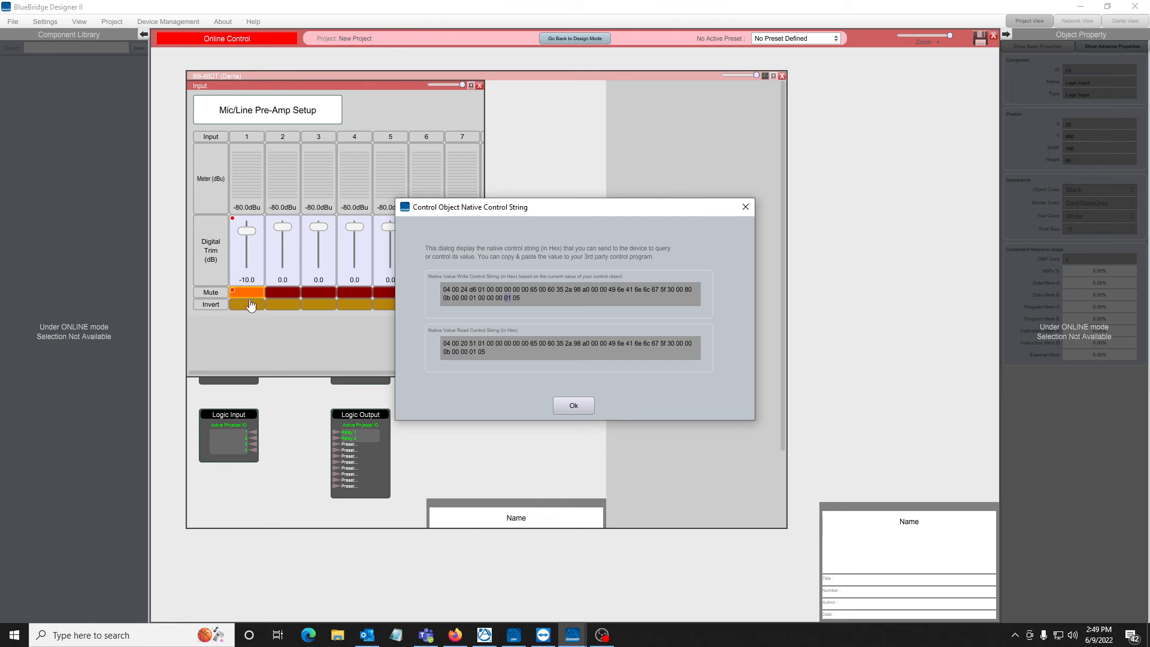
pyautogui.click(582, 406)
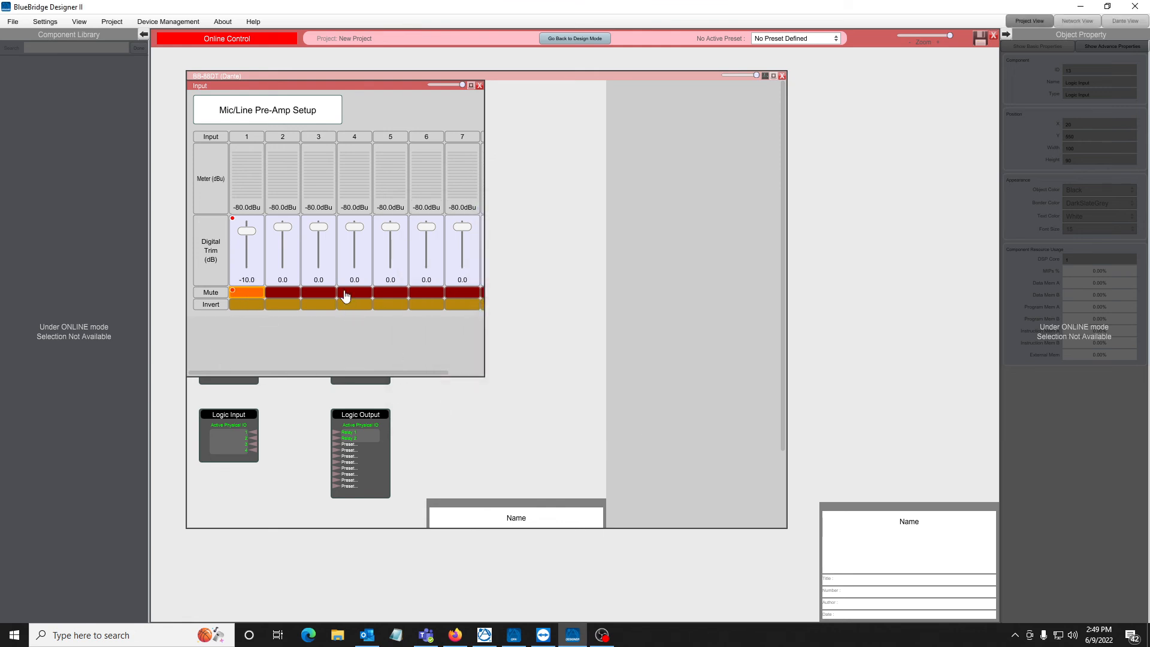
pyautogui.click(468, 402)
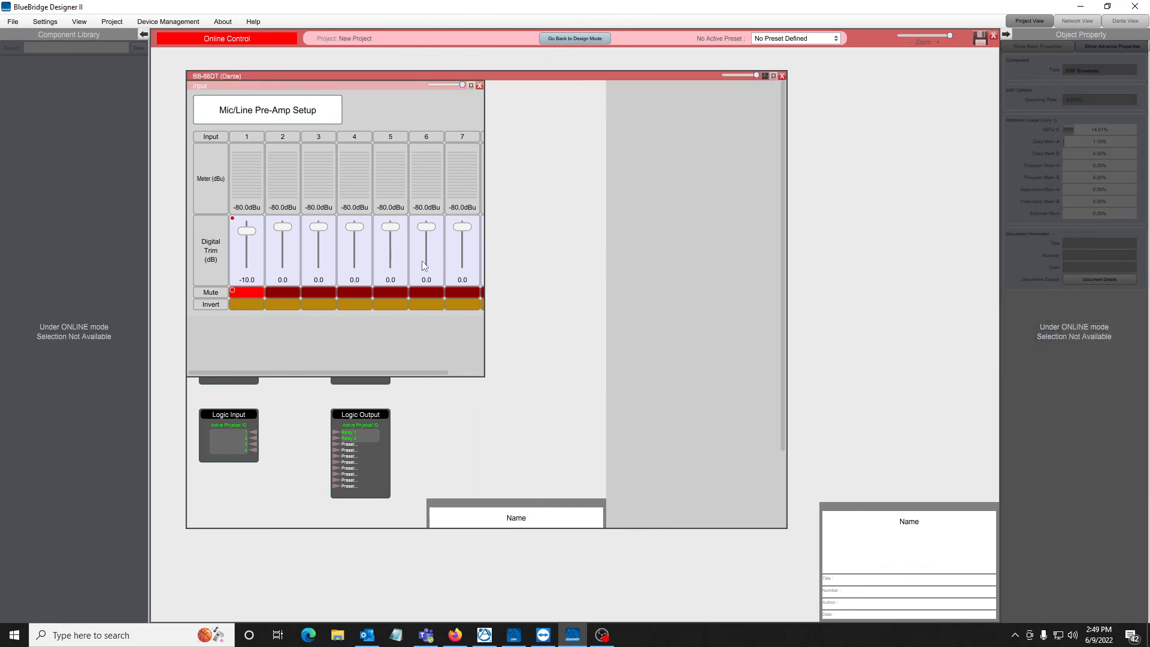
# Close the Input and BB-88DT windows and review the control objects' names and ranges in the Device 3rd Party Control Manager.
pyautogui.click(478, 86)
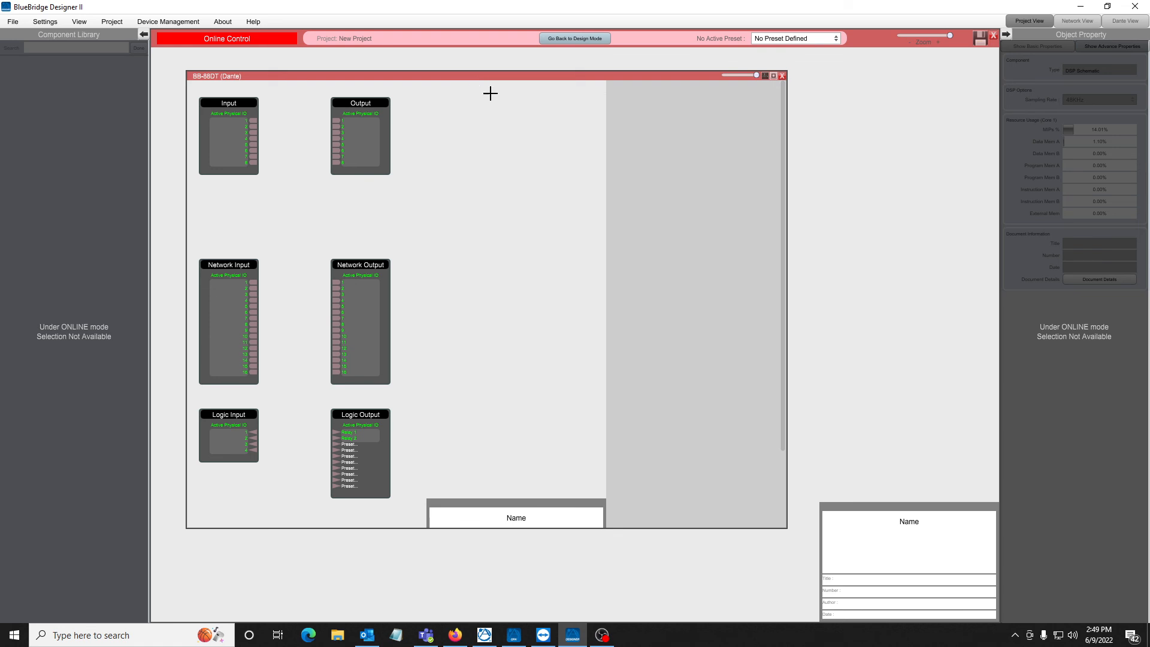
pyautogui.click(772, 76)
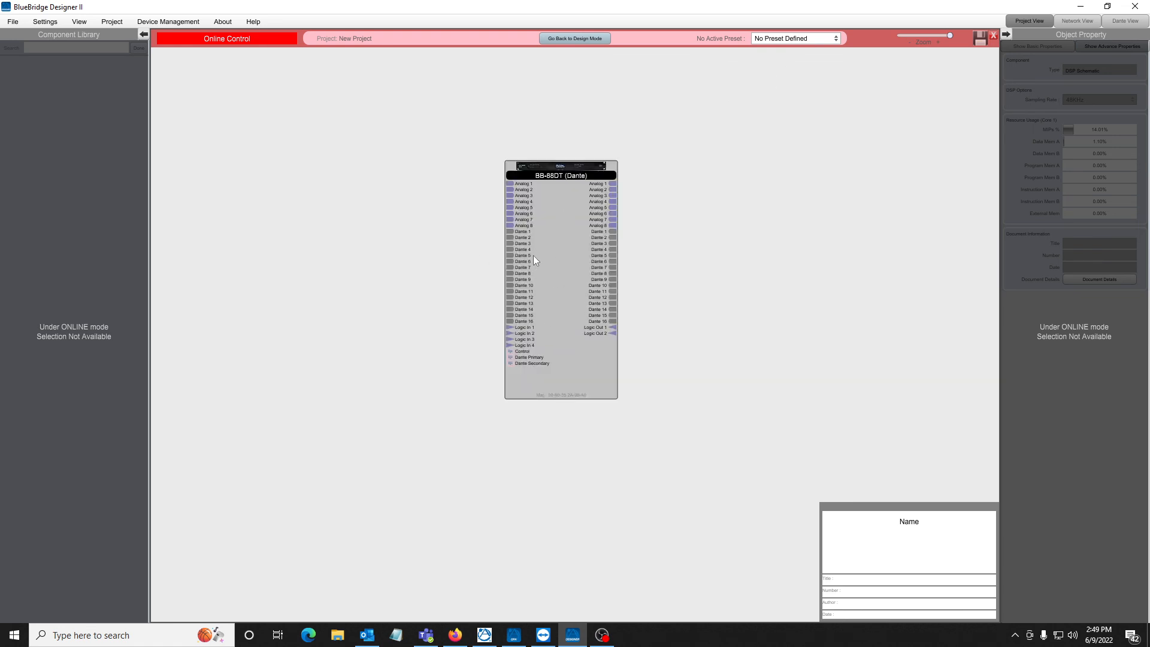
pyautogui.click(111, 23)
pyautogui.click(140, 78)
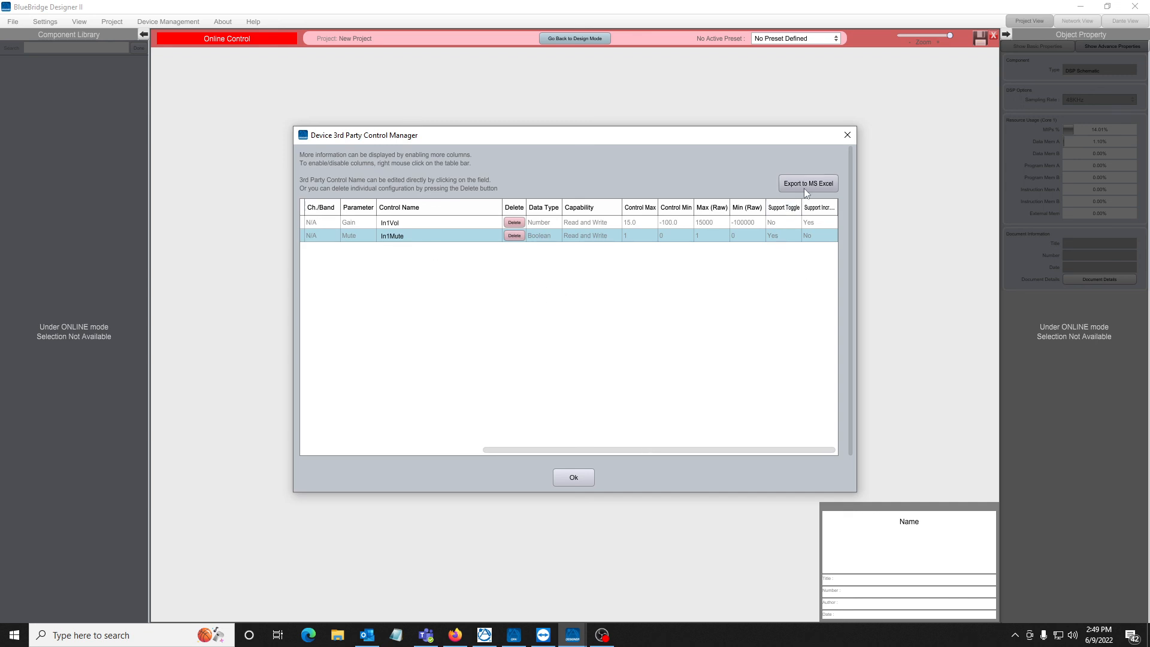
pyautogui.click(847, 137)
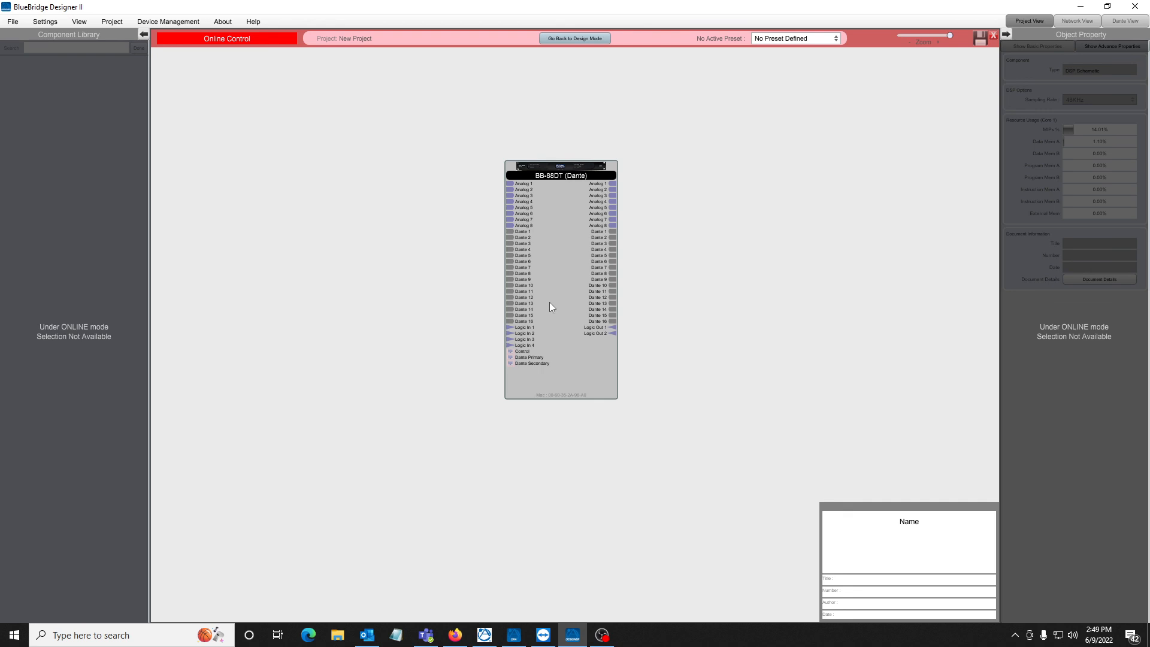